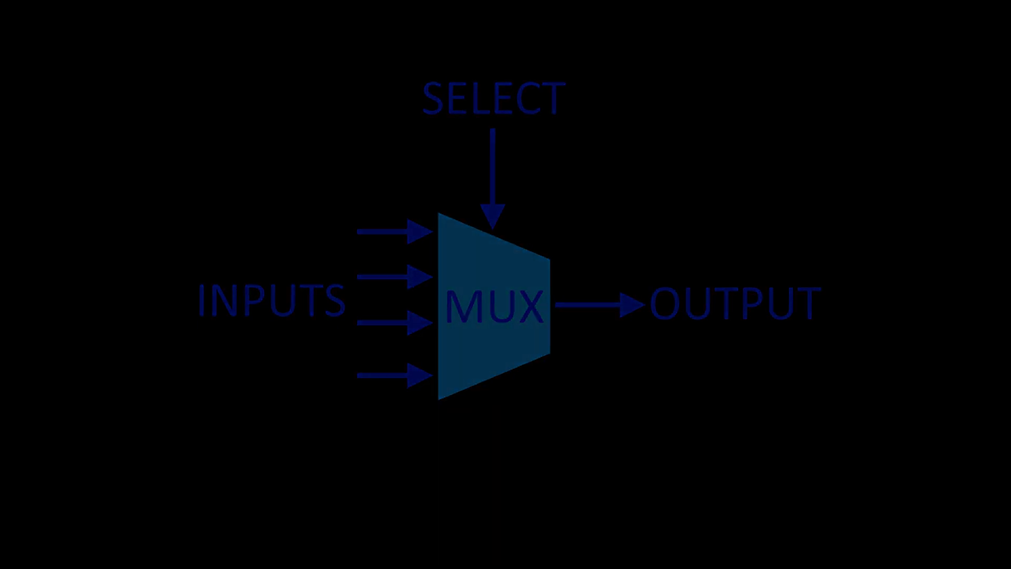
Set the Select 2 line to 1 in the two-input mux circuit
click(469, 179)
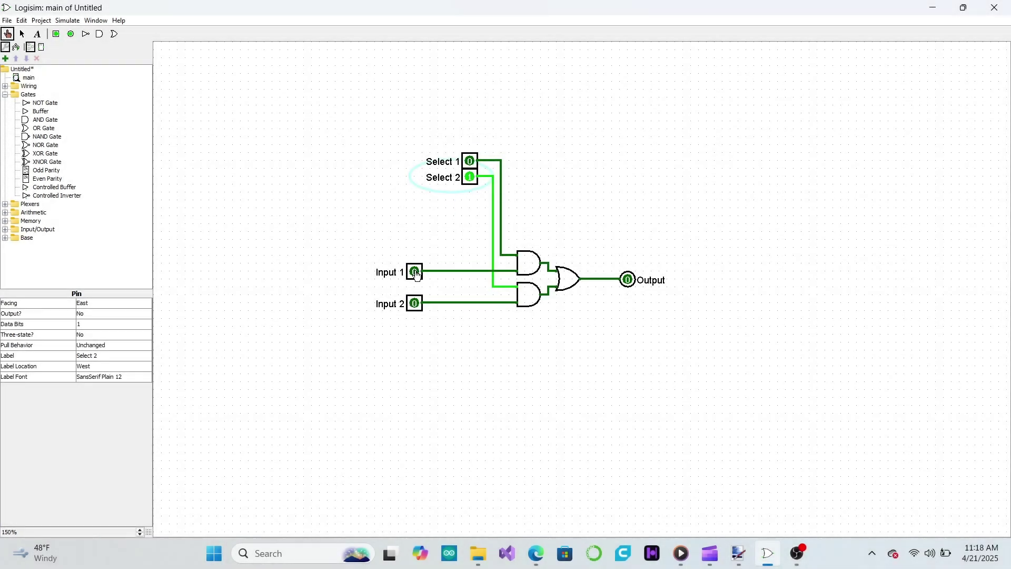
With Select 2 on, toggle Input 1 and Input 2 to 1 and back, checking the output
click(416, 273)
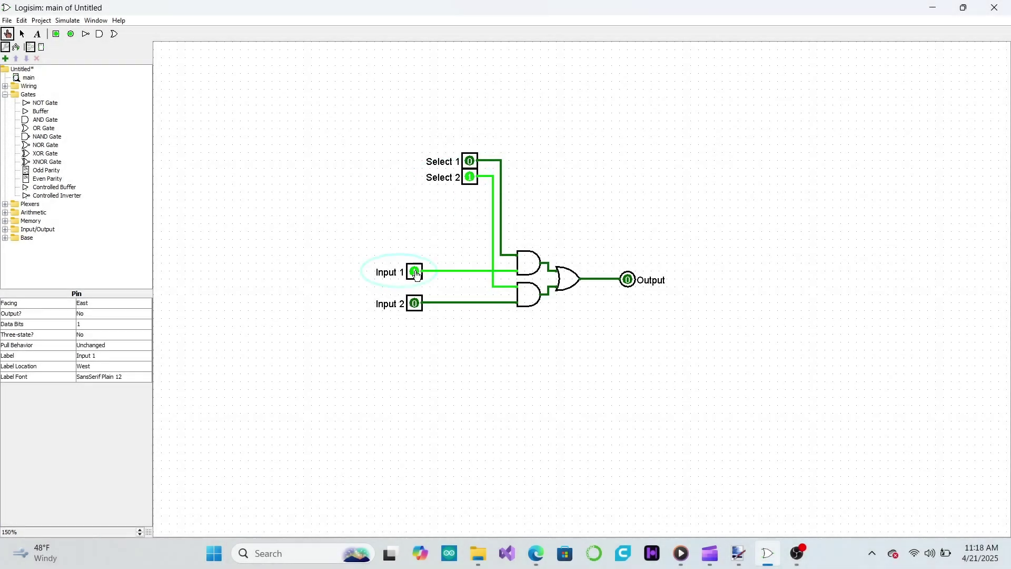
click(417, 274)
click(415, 304)
click(415, 303)
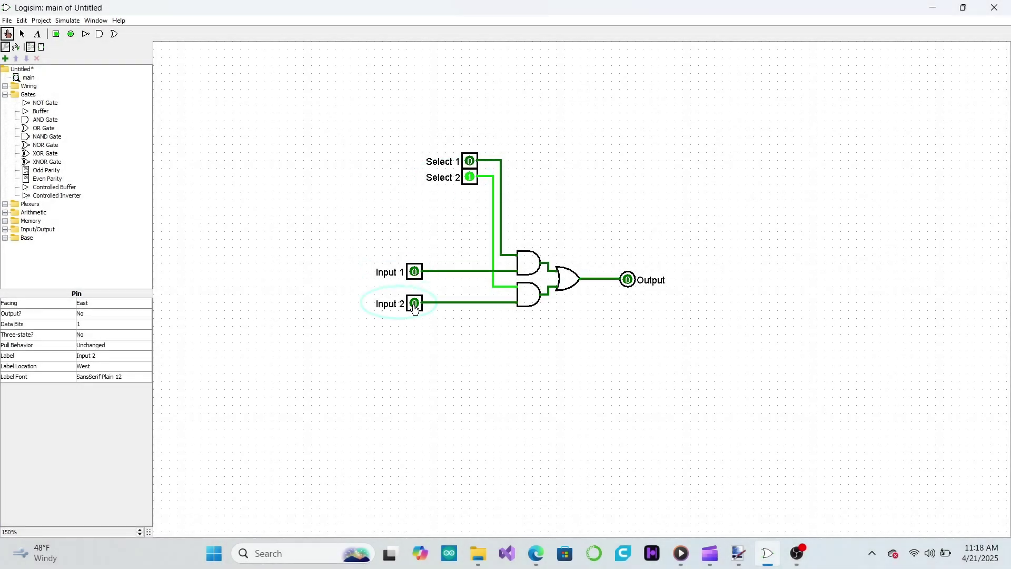
Turn Select 2 off and Select 1 on, then toggle Input 1 and Input 2 again
click(470, 177)
click(471, 161)
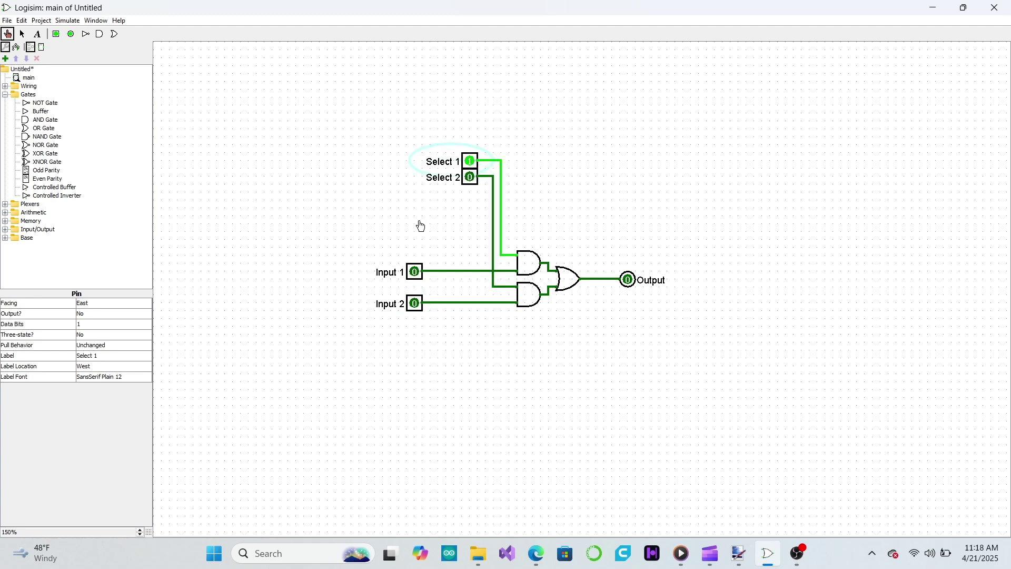
click(416, 271)
click(415, 271)
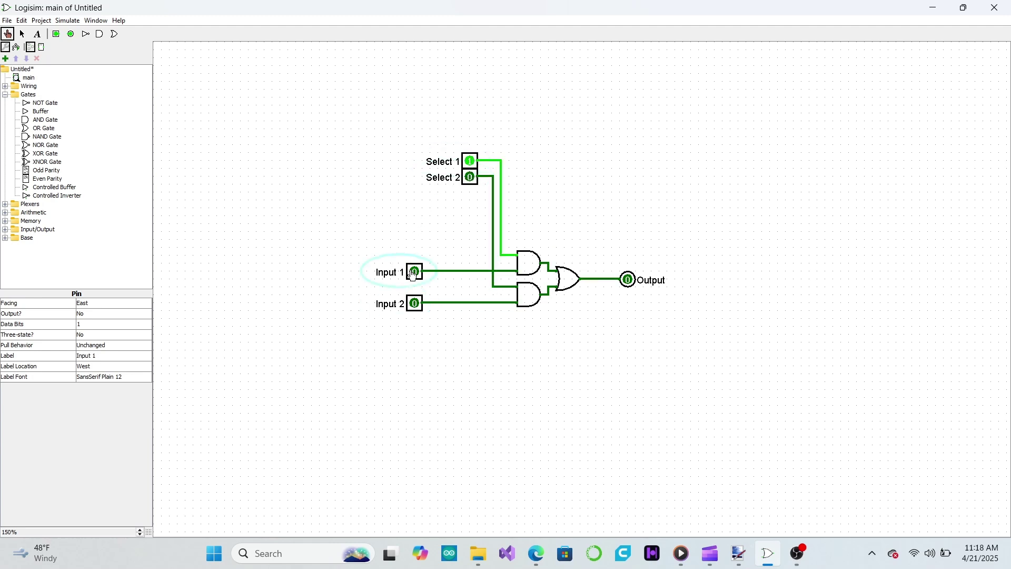
click(415, 304)
click(415, 305)
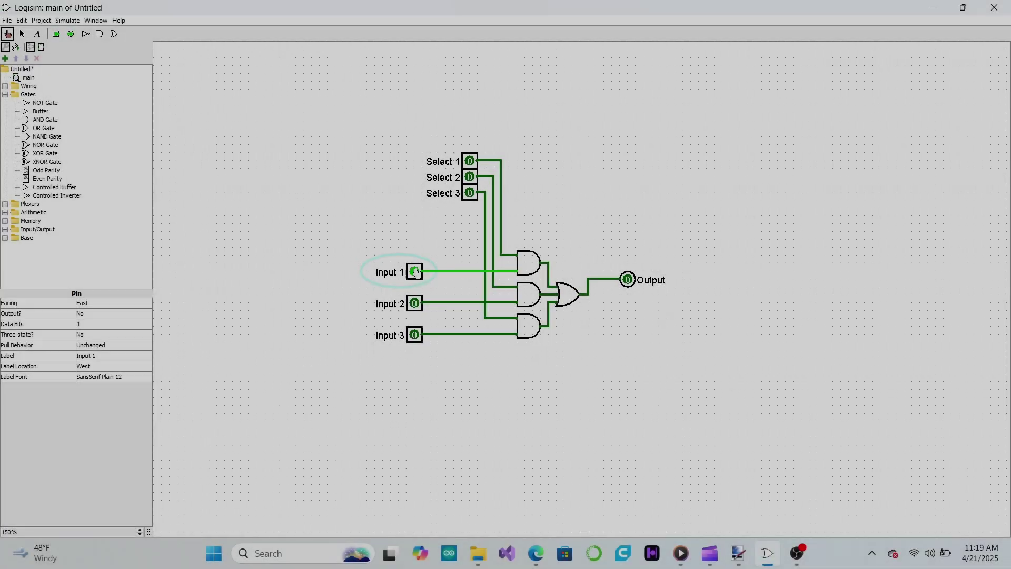
With Select 1 on, pulse Inputs 1, 2 and 3 to 1 and back, then turn Select 1 off
click(469, 161)
click(414, 277)
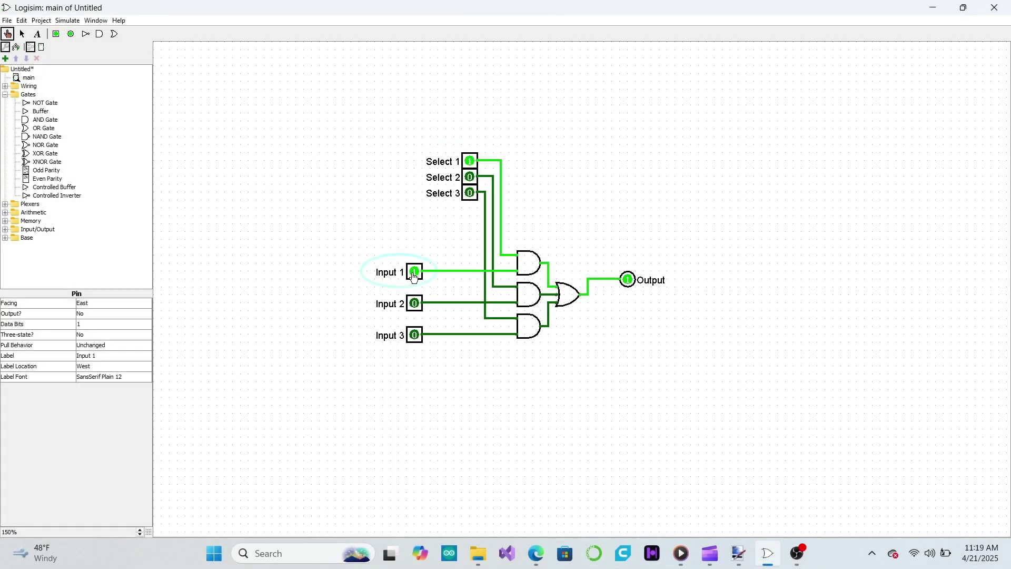
click(415, 271)
click(415, 304)
click(415, 304)
click(415, 336)
click(414, 335)
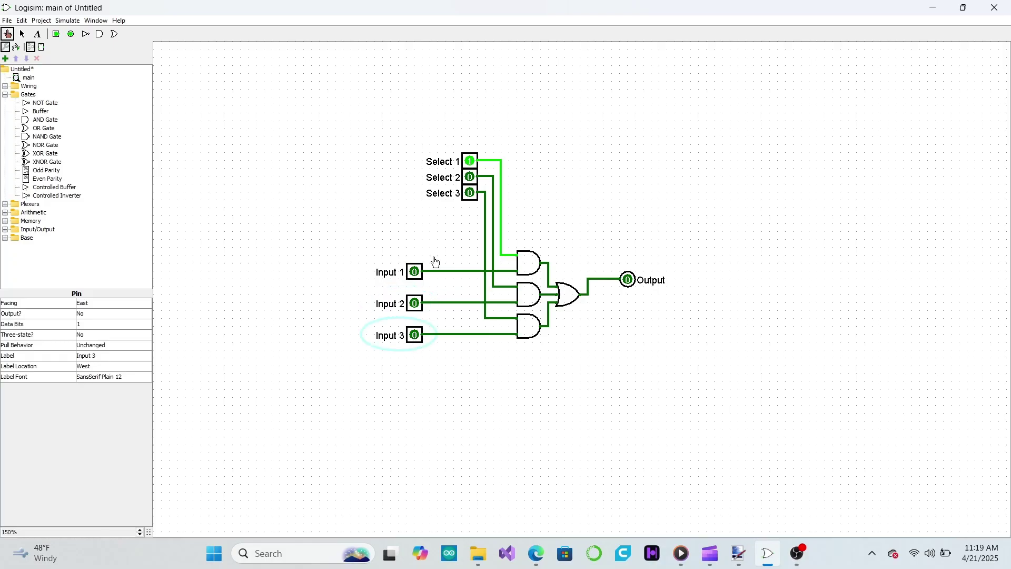
click(470, 162)
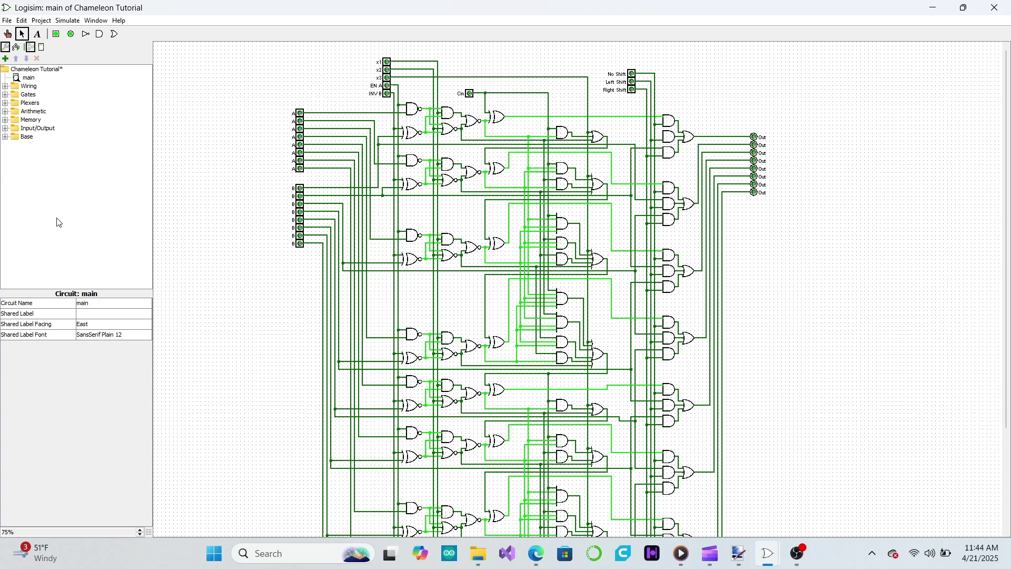
Expand the Gates library and select the first AND gate of each triple
click(6, 95)
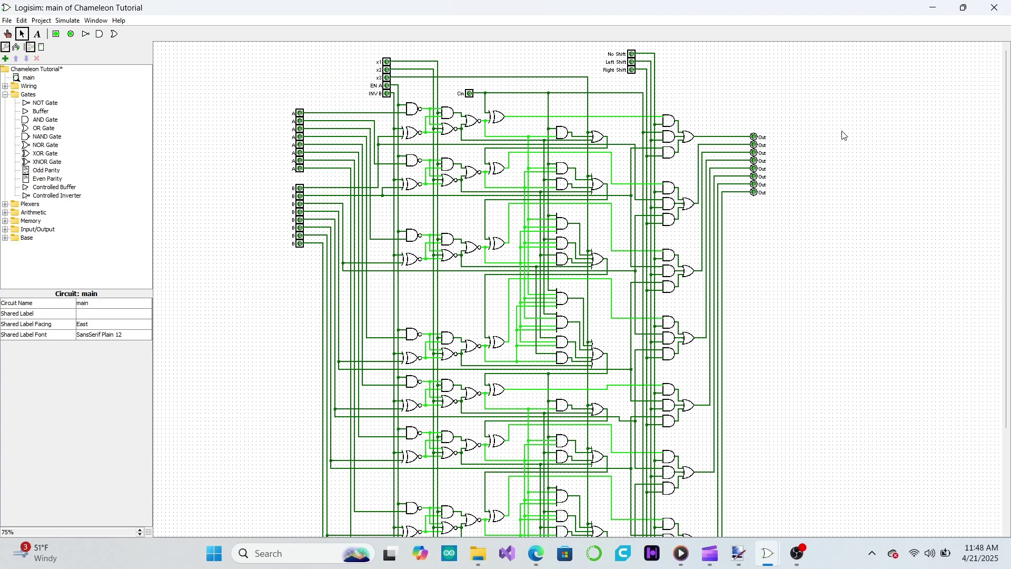
click(664, 127)
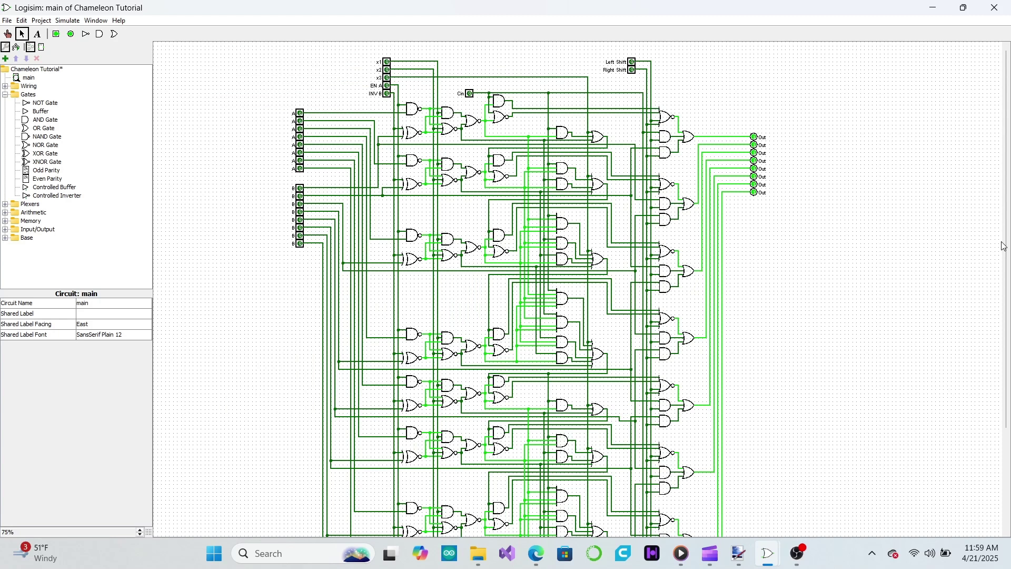
With the Poke tool, set the x1 and EN A control inputs to 1
click(8, 34)
click(387, 62)
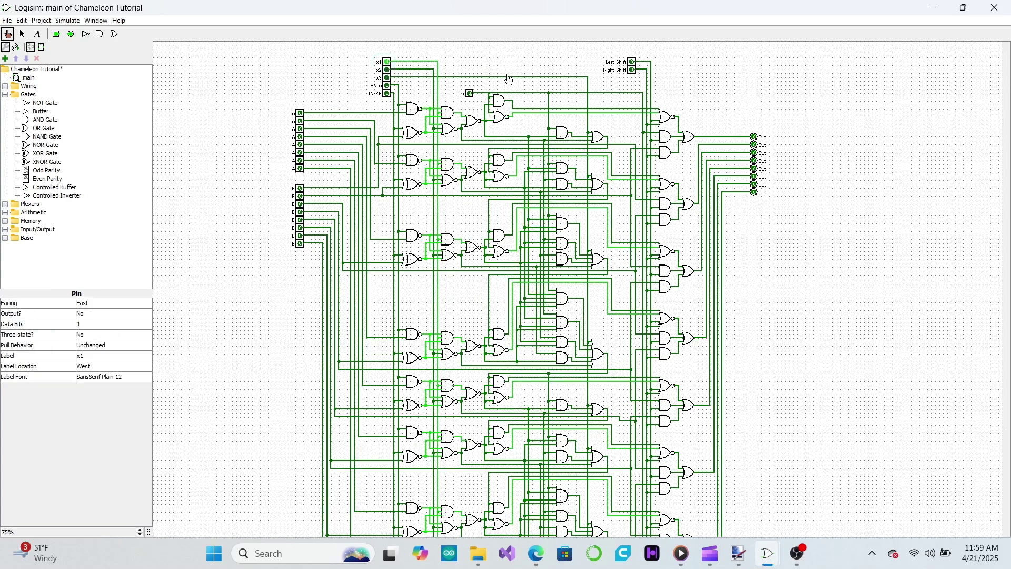
click(390, 87)
click(391, 90)
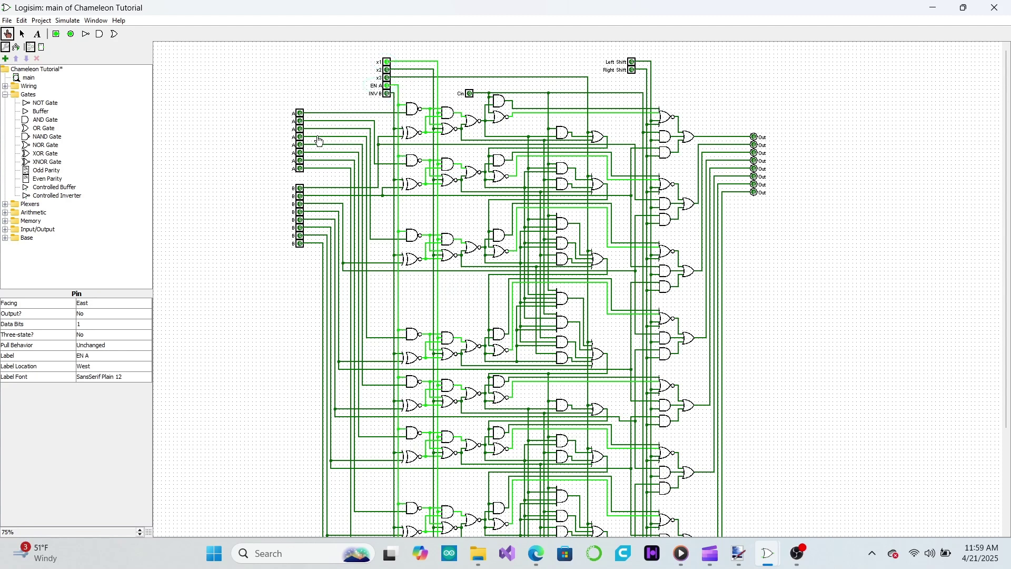
Toggle the first A and B bits on and off, then set B bits 3, 4, 6 and 7 to 1
click(303, 120)
click(302, 121)
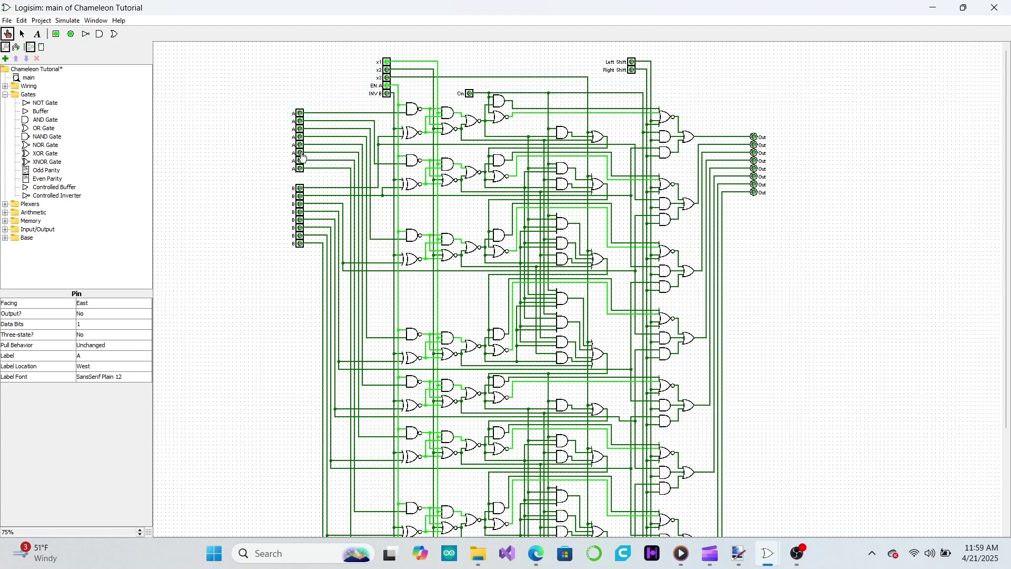
click(300, 188)
click(299, 114)
click(299, 113)
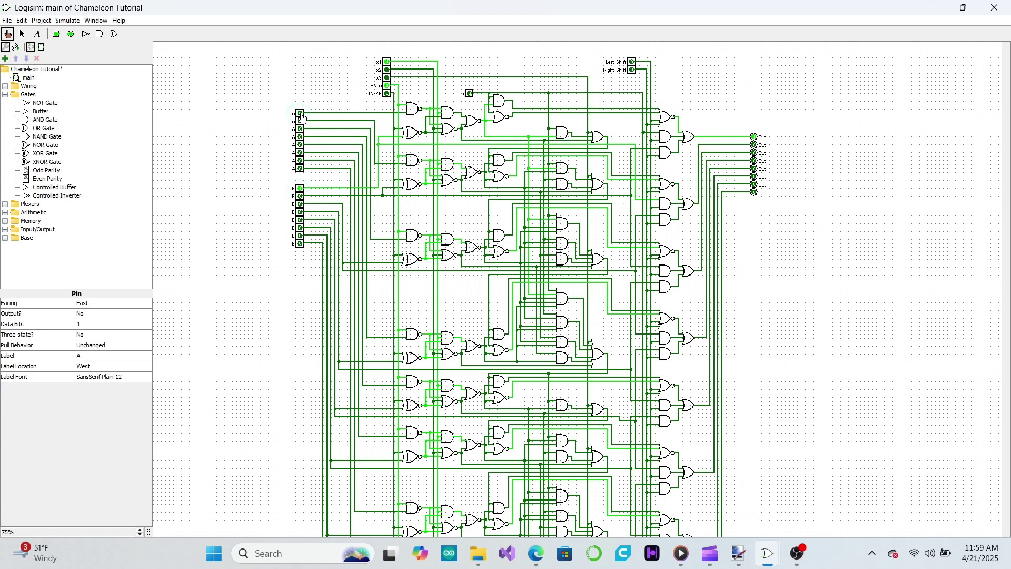
click(299, 188)
click(300, 203)
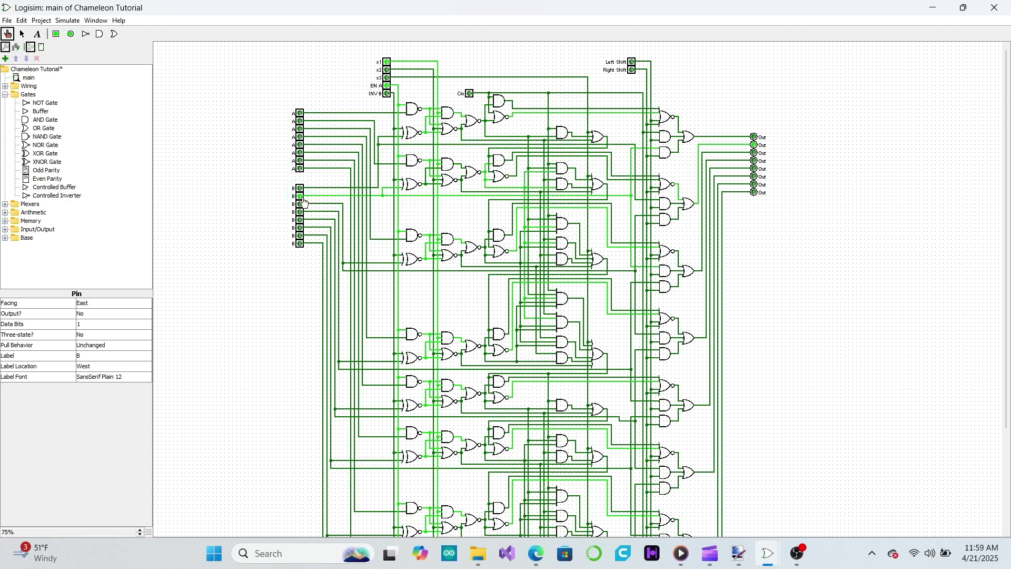
click(300, 211)
click(299, 227)
click(299, 236)
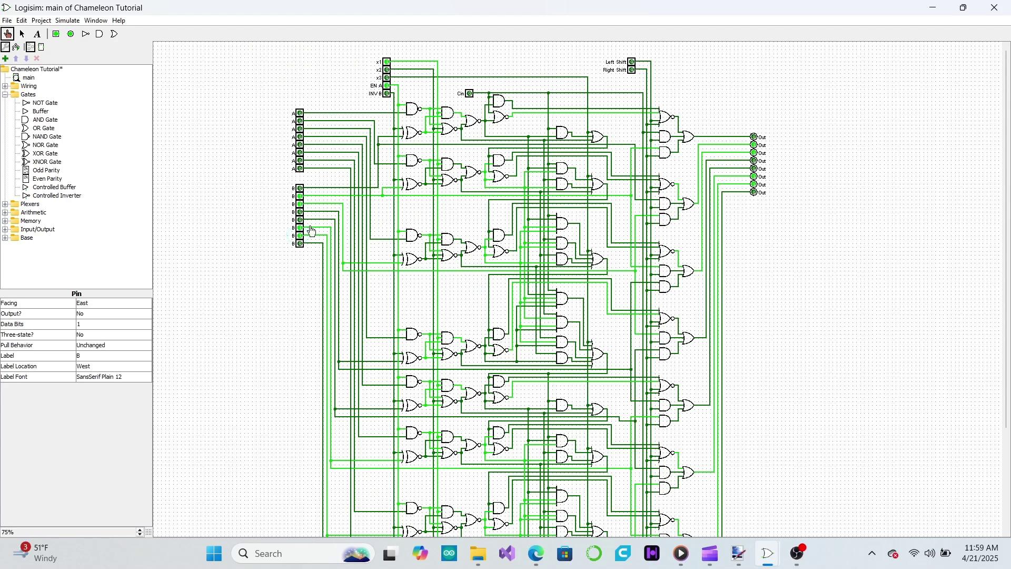
Toggle the Right Shift and Left Shift controls, A bits 3, 8 and 7, and INV B
click(632, 70)
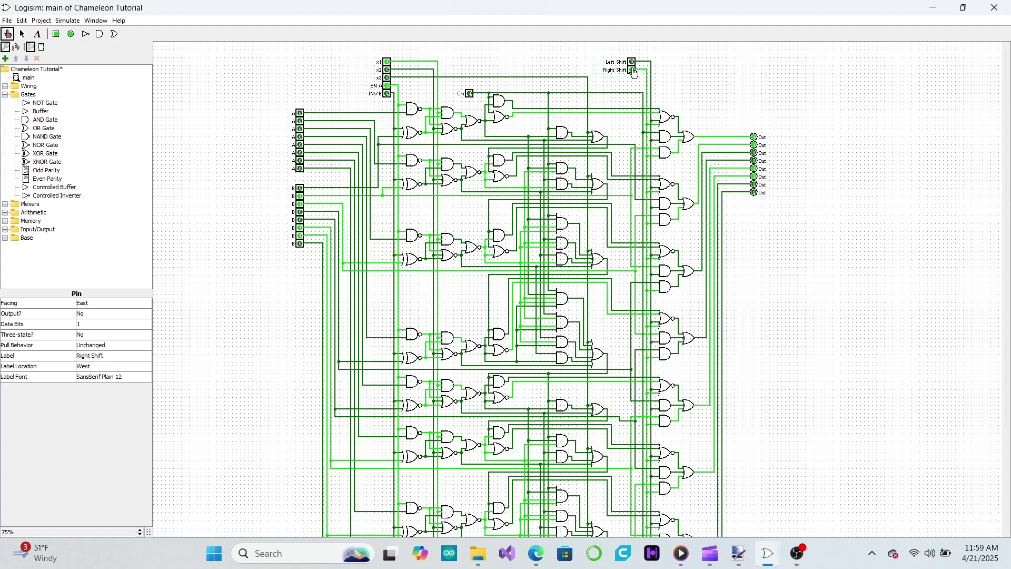
click(633, 62)
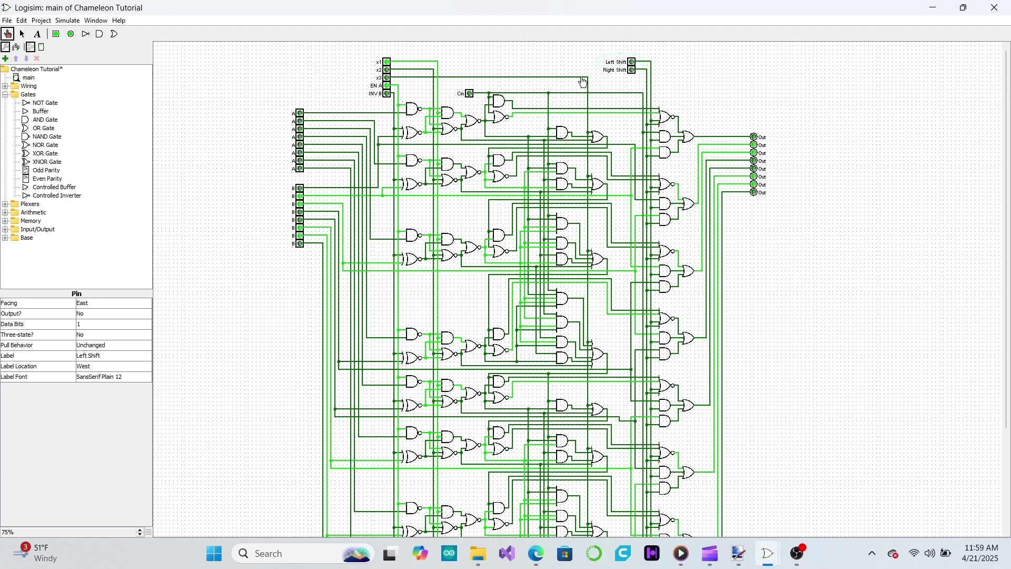
click(301, 130)
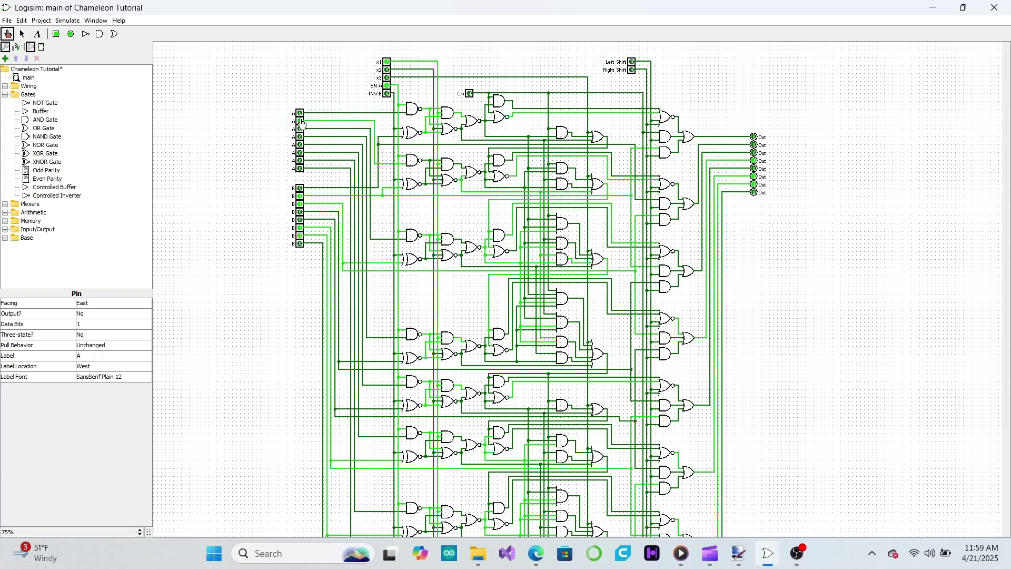
click(301, 168)
click(300, 161)
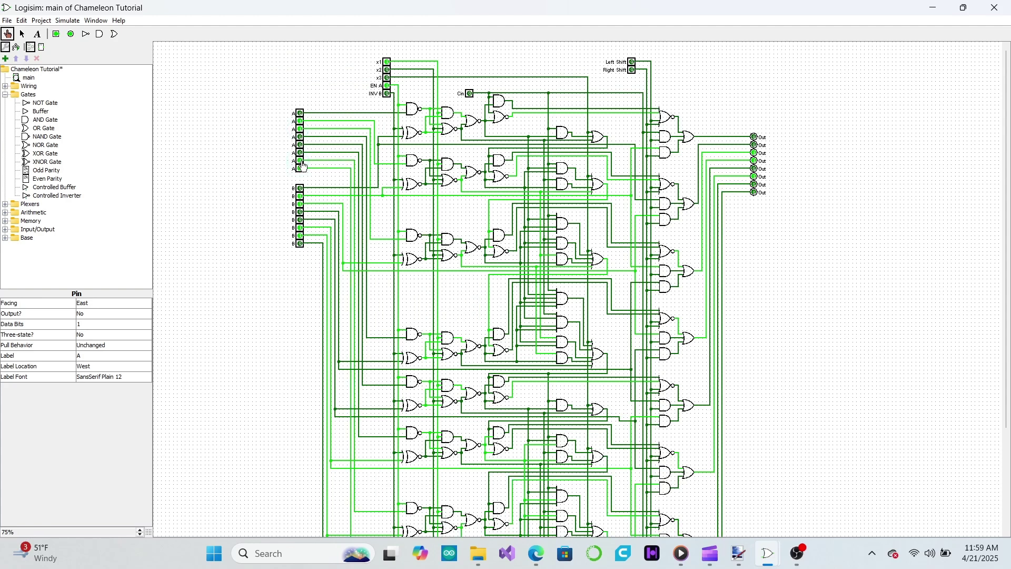
click(387, 94)
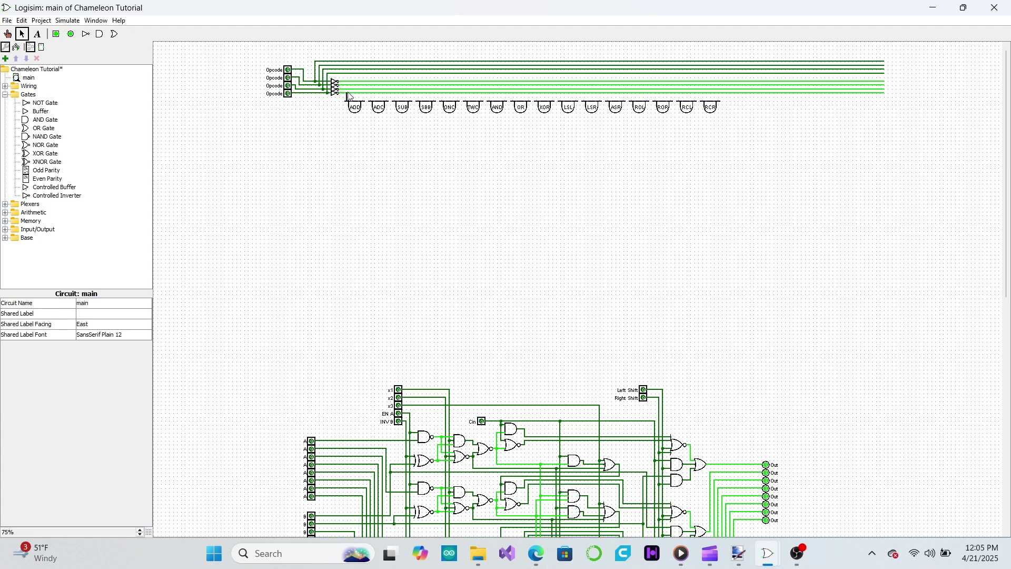
Wire the ADD gate's input to the bottom opcode line, add its output wire, and connect the ADC input
drag(347, 101, 363, 82)
drag(355, 113, 450, 118)
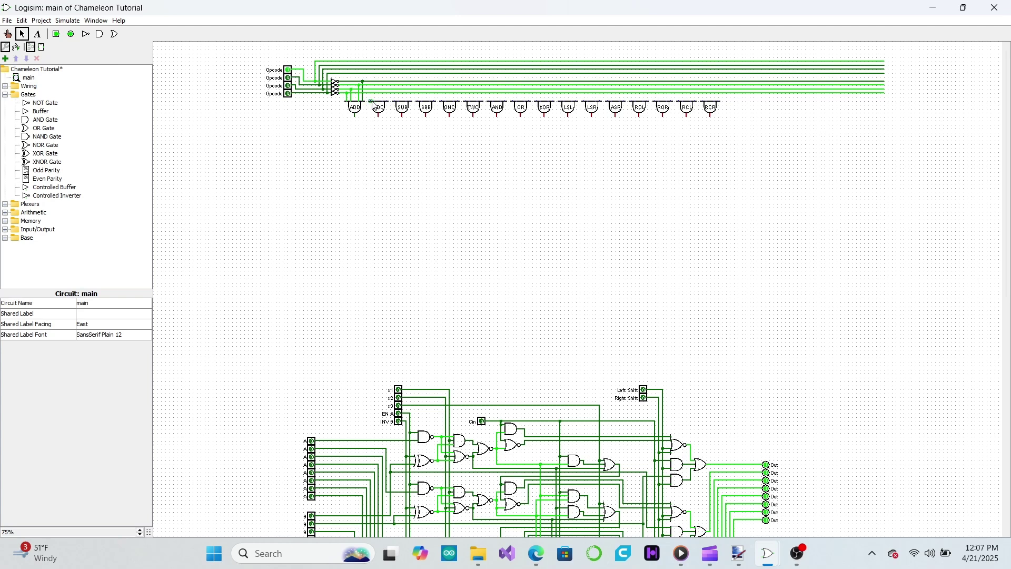
mouse_move(375, 98)
mouse_down()
mouse_move(383, 90)
mouse_move(390, 104)
mouse_move(394, 62)
mouse_up()
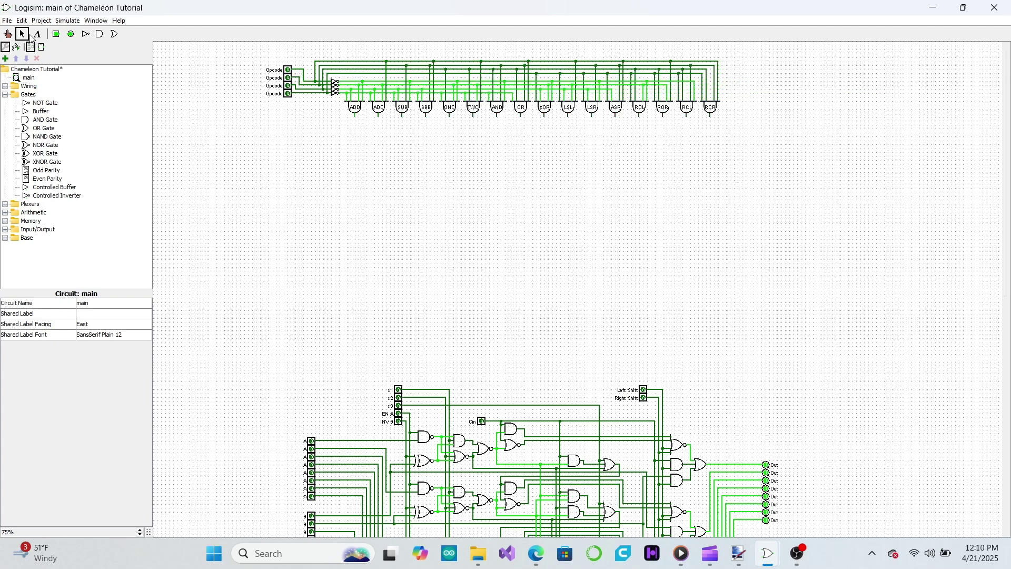
With the Poke tool, toggle the first three Opcode bits on and off to test the decoder
click(7, 34)
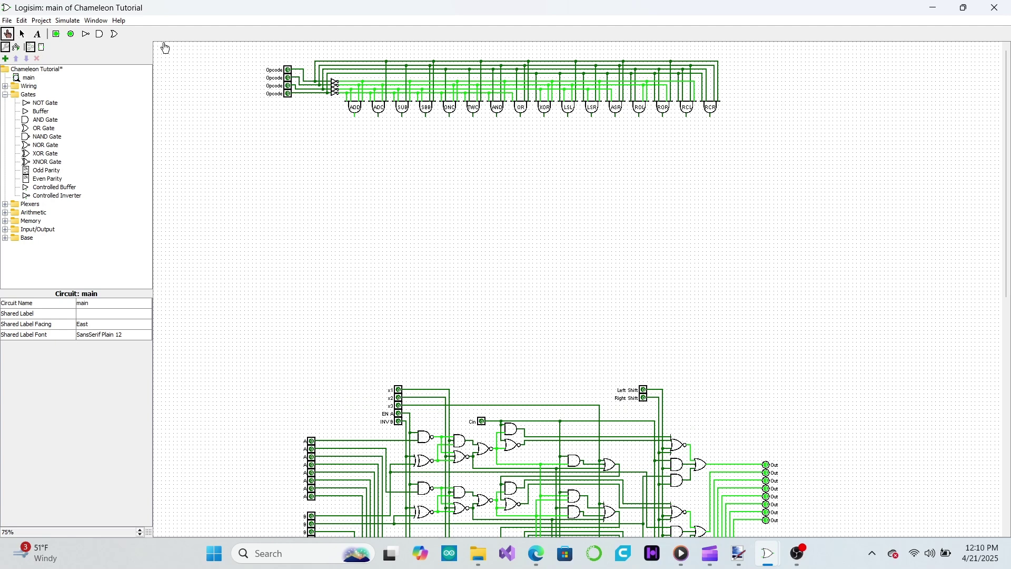
click(287, 70)
click(288, 70)
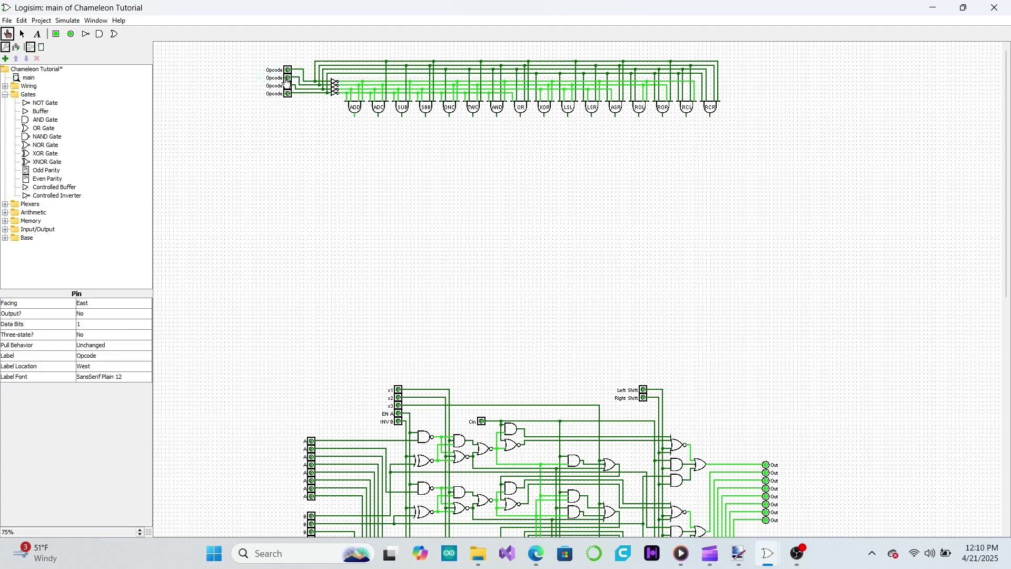
click(287, 77)
click(288, 77)
click(288, 77)
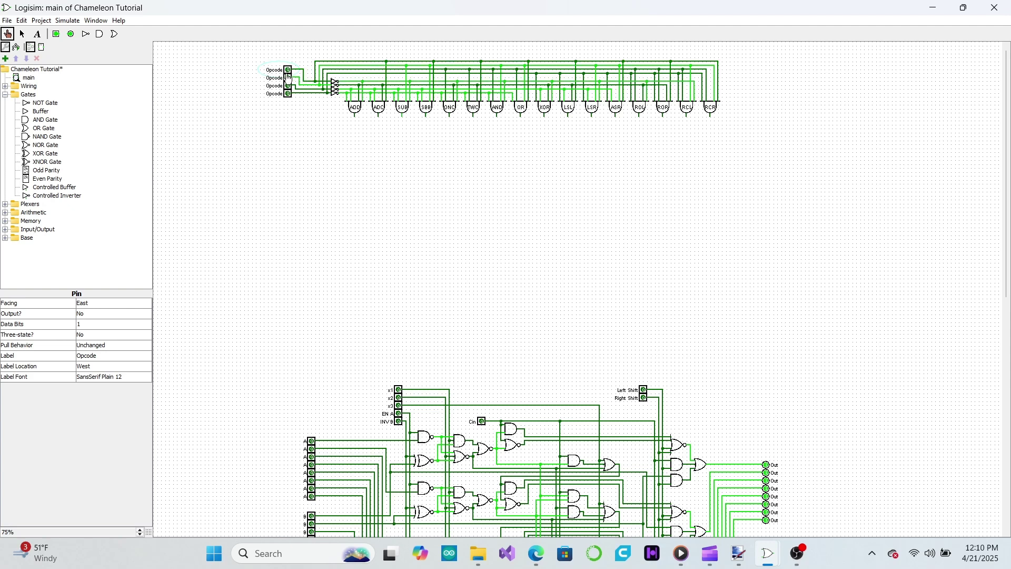
click(288, 86)
click(289, 86)
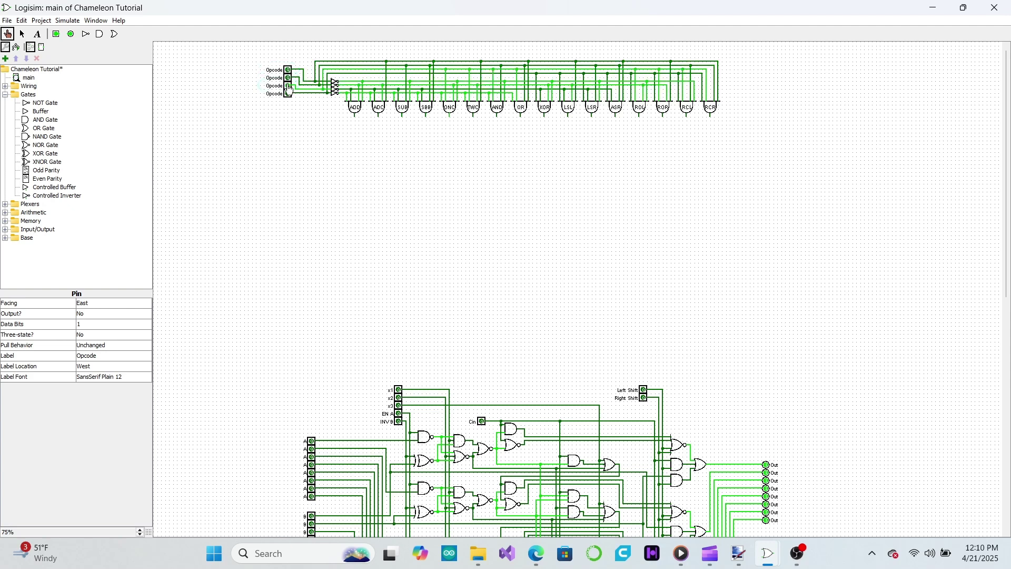
Turn on the second and first Opcode bits and toggle them to check the decoder outputs
click(288, 78)
click(287, 79)
click(287, 79)
click(288, 71)
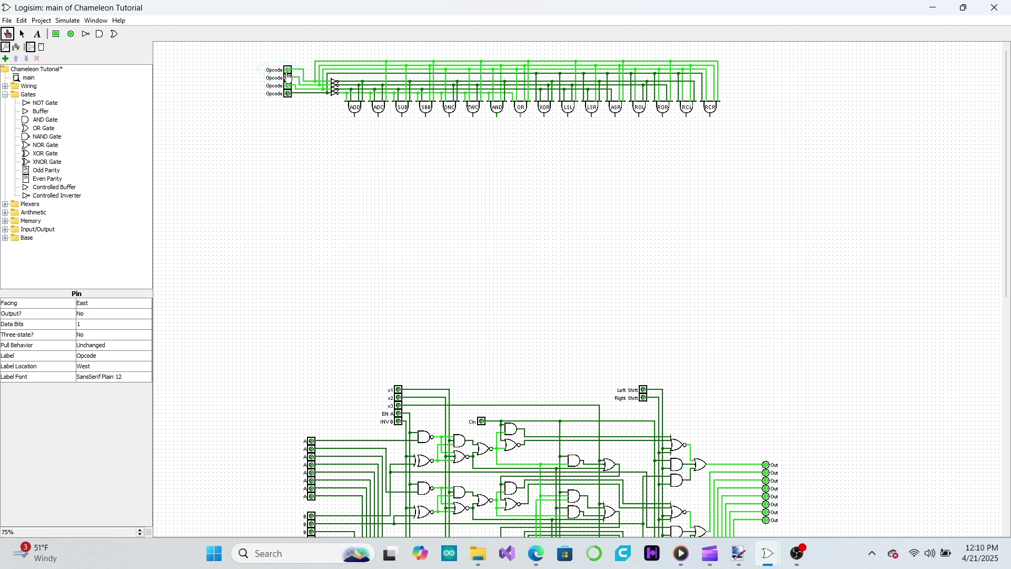
click(287, 78)
click(287, 79)
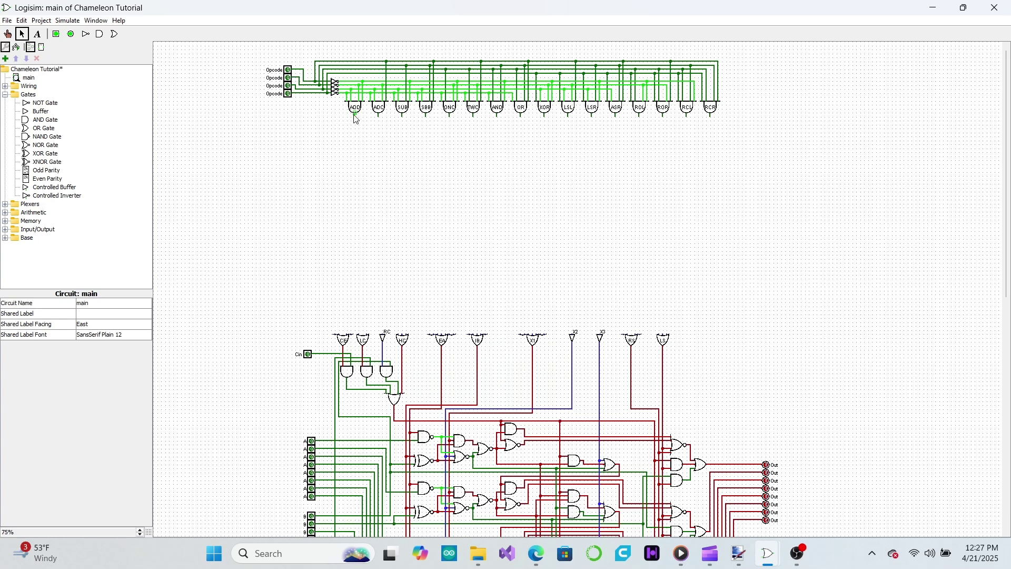
Run the ADD decoder output down to the IB and EA control gates
drag(356, 118, 375, 267)
drag(374, 264, 521, 335)
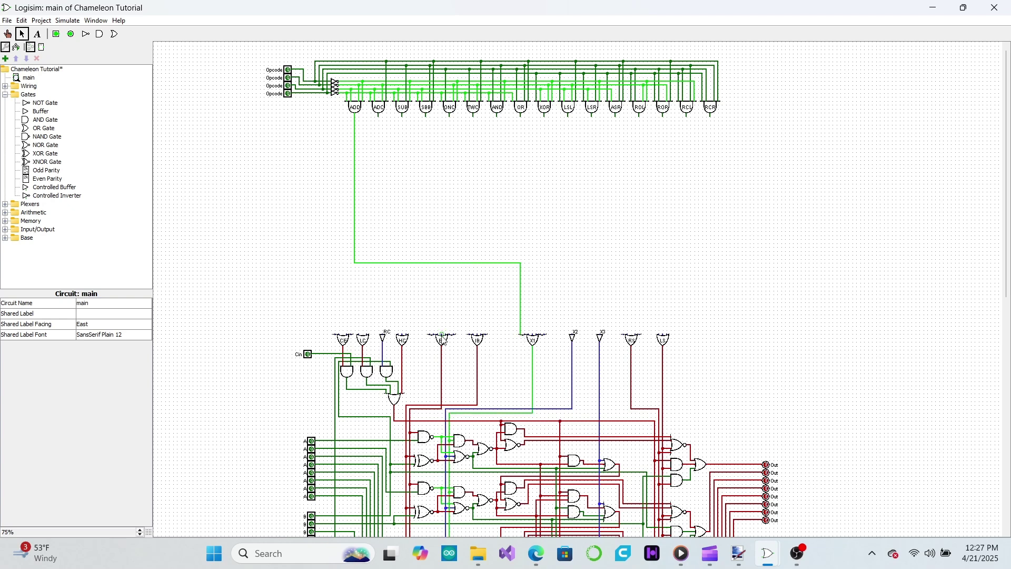
drag(434, 339, 431, 268)
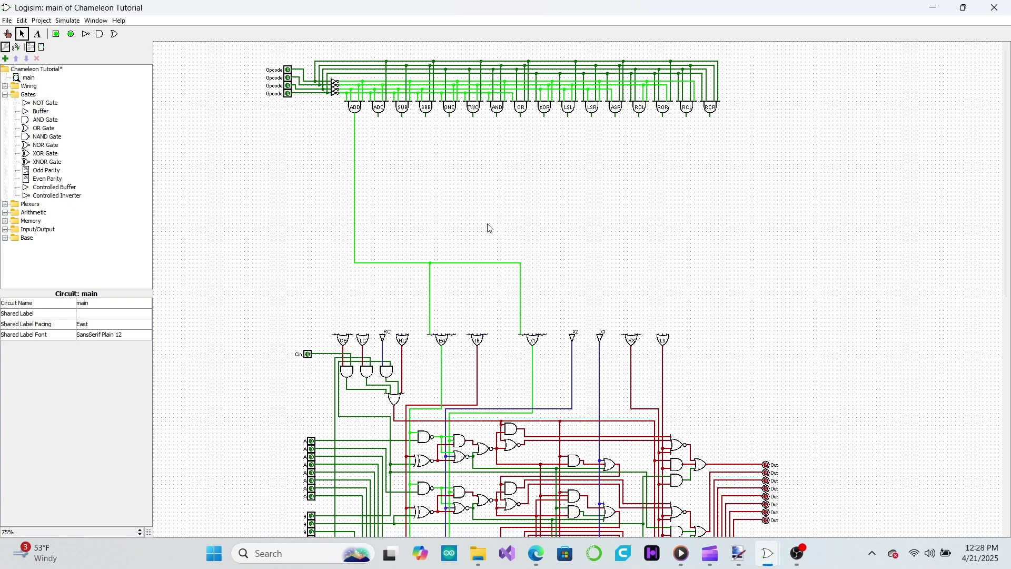
Run the ADC decoder output down to the X1 and CE control gates
mouse_move(379, 115)
mouse_down()
mouse_move(396, 184)
mouse_move(451, 287)
mouse_move(447, 340)
mouse_move(435, 334)
mouse_up()
mouse_move(438, 261)
mouse_down()
mouse_move(519, 261)
mouse_move(528, 333)
mouse_up()
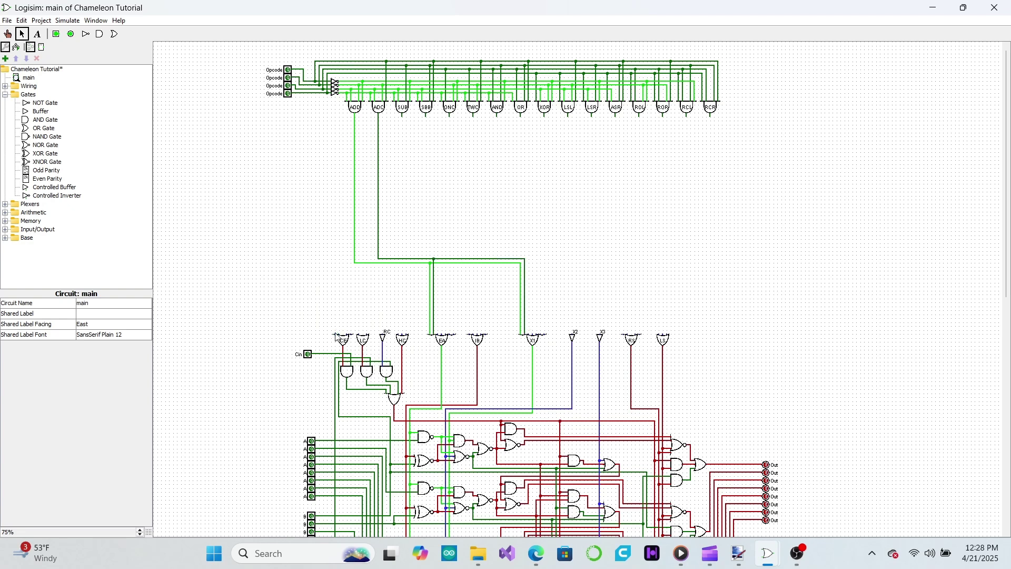
mouse_move(335, 334)
mouse_down()
mouse_move(368, 259)
mouse_move(379, 259)
mouse_up()
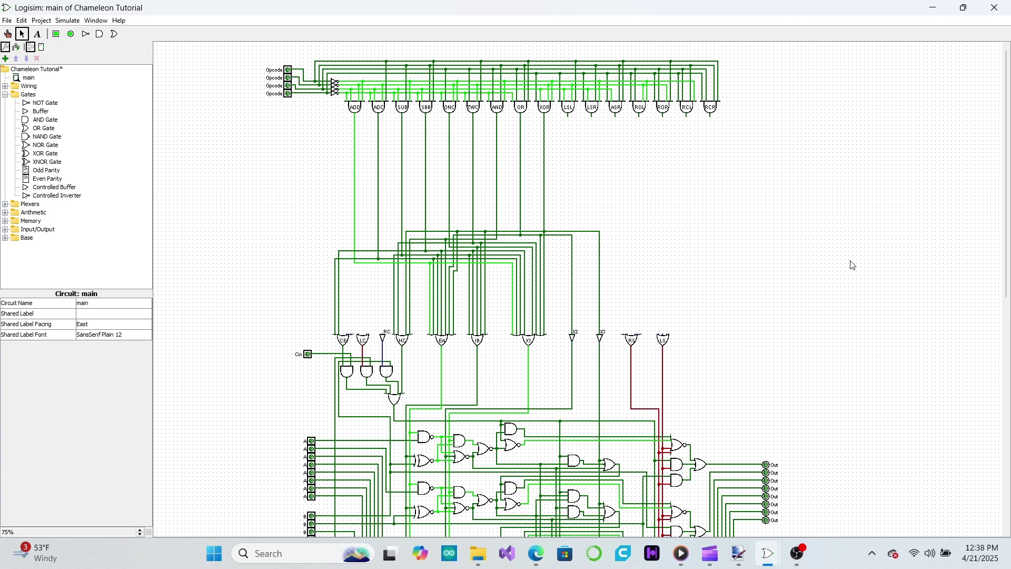
Restore the LSL, LSR, ASR, ROL and ROR wires to the RS, LS, LC and left control gates
key(ctrl+z)
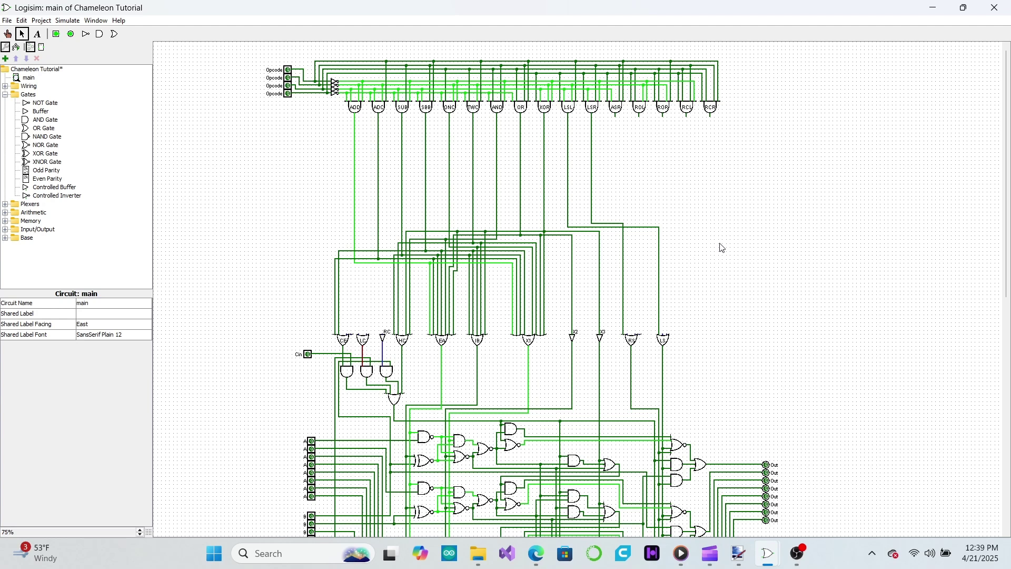
key(ctrl+z)
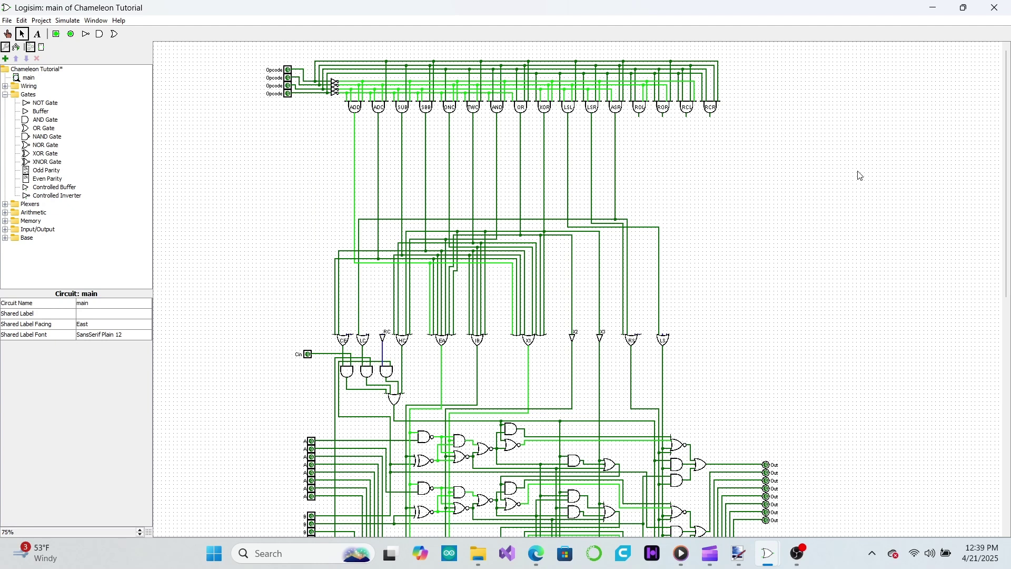
key(ctrl+z)
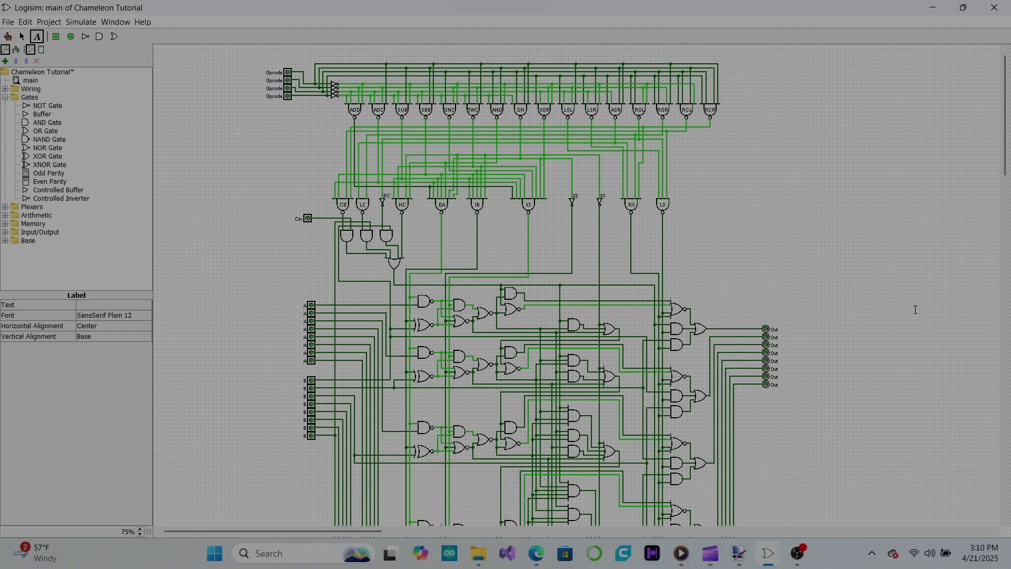
Route the final carry signal up toward the flag outputs
scroll(915, 309, down, 10)
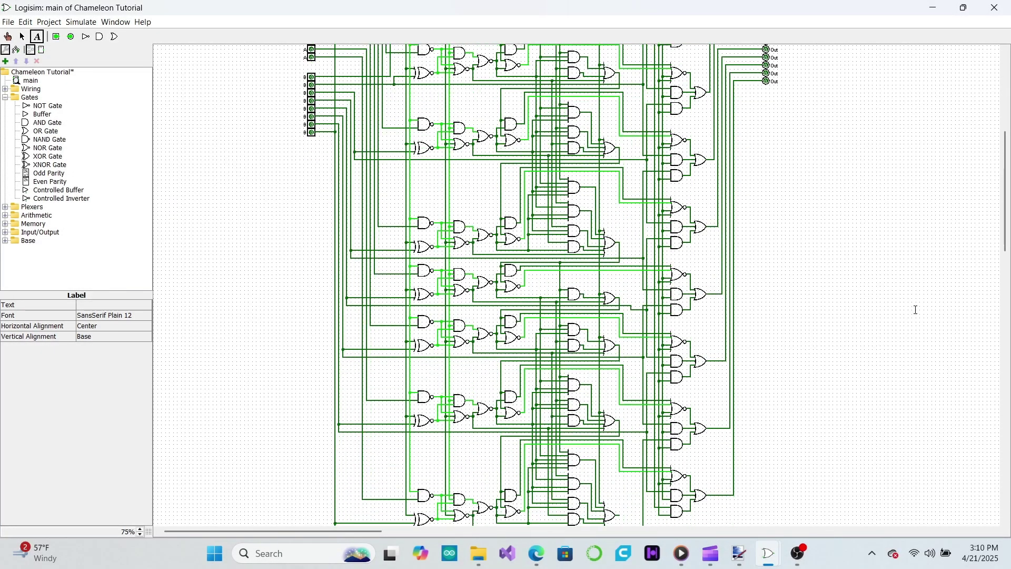
scroll(916, 310, down, 4)
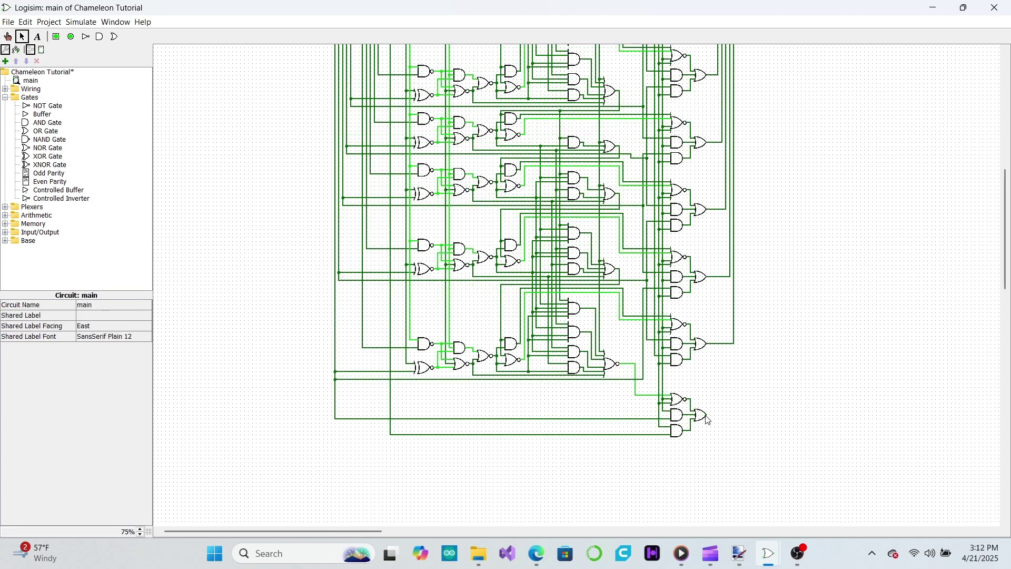
scroll(790, 402, up, 10)
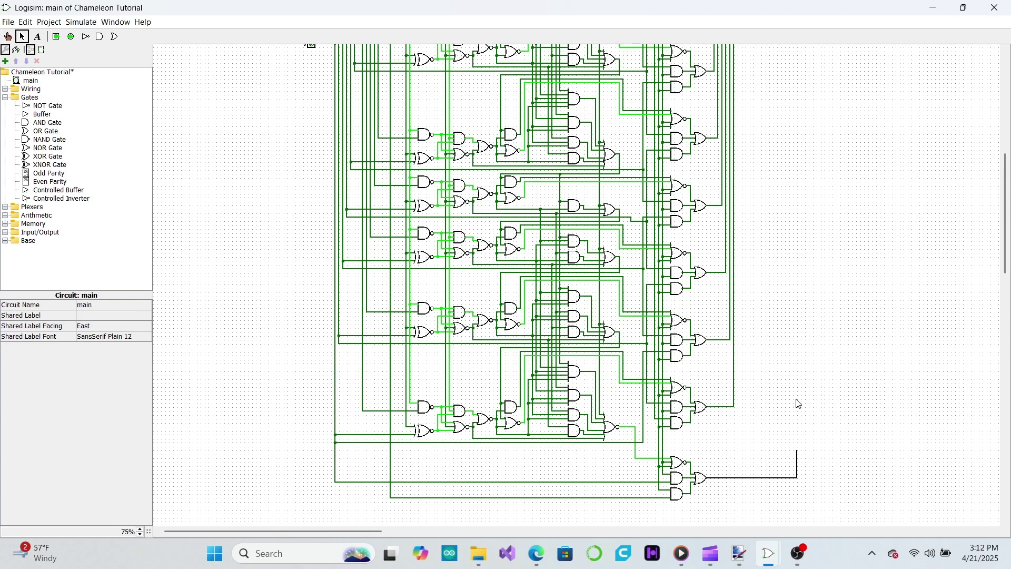
drag(755, 324, 748, 229)
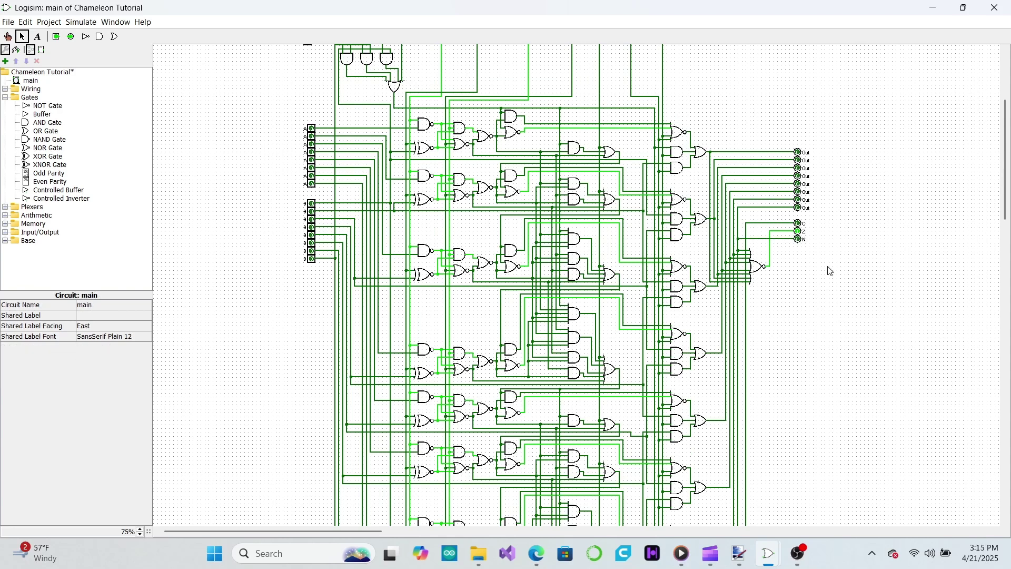
Place an XNOR gate below the last bit slice and wire its output up toward the flag pins
scroll(828, 271, down, 10)
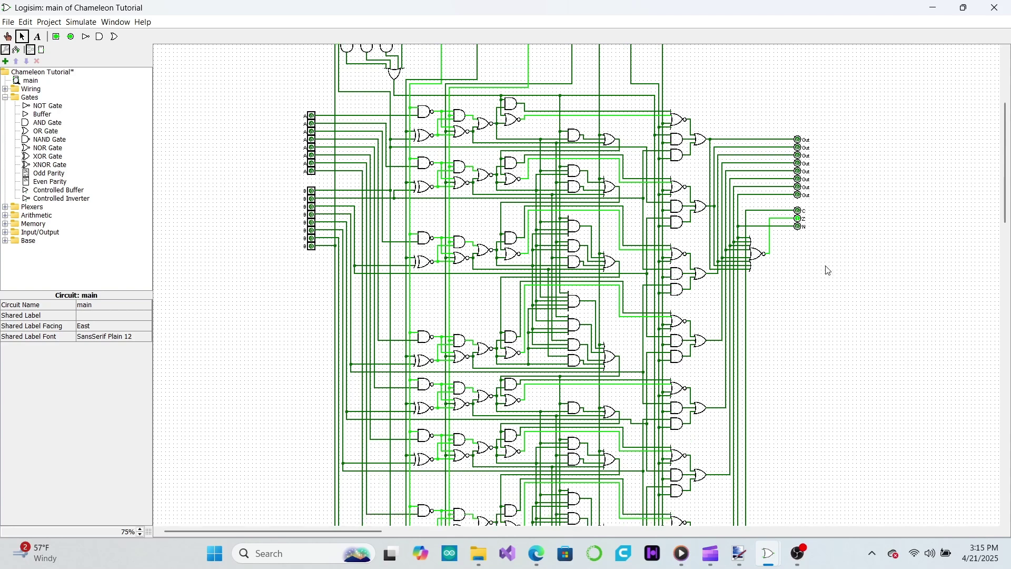
scroll(828, 271, down, 6)
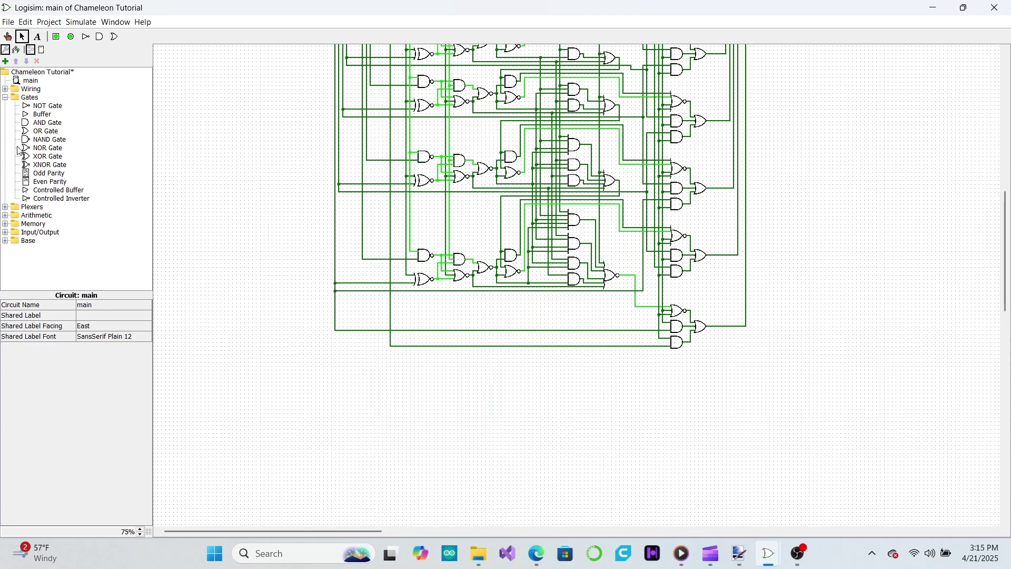
click(28, 166)
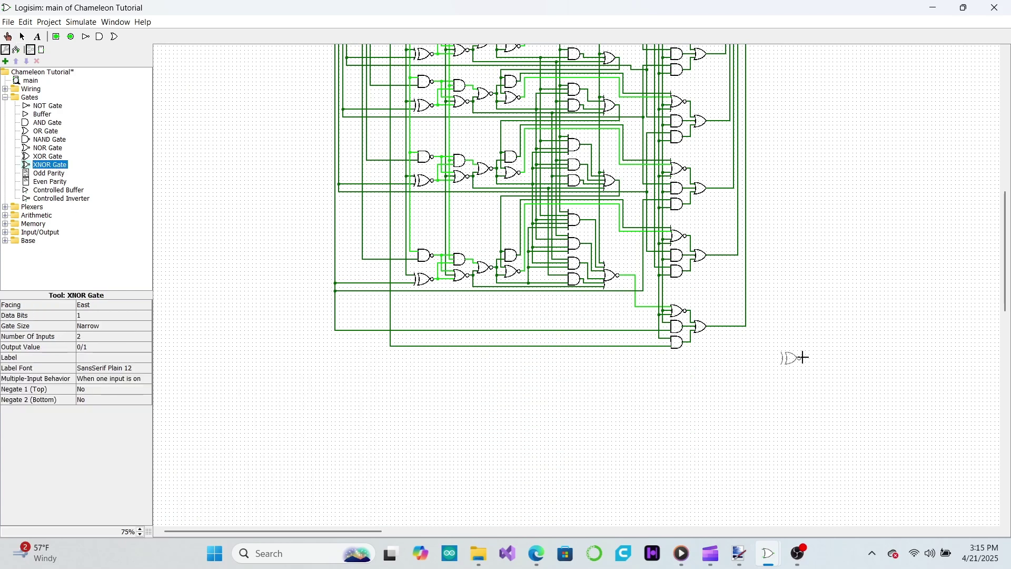
click(693, 370)
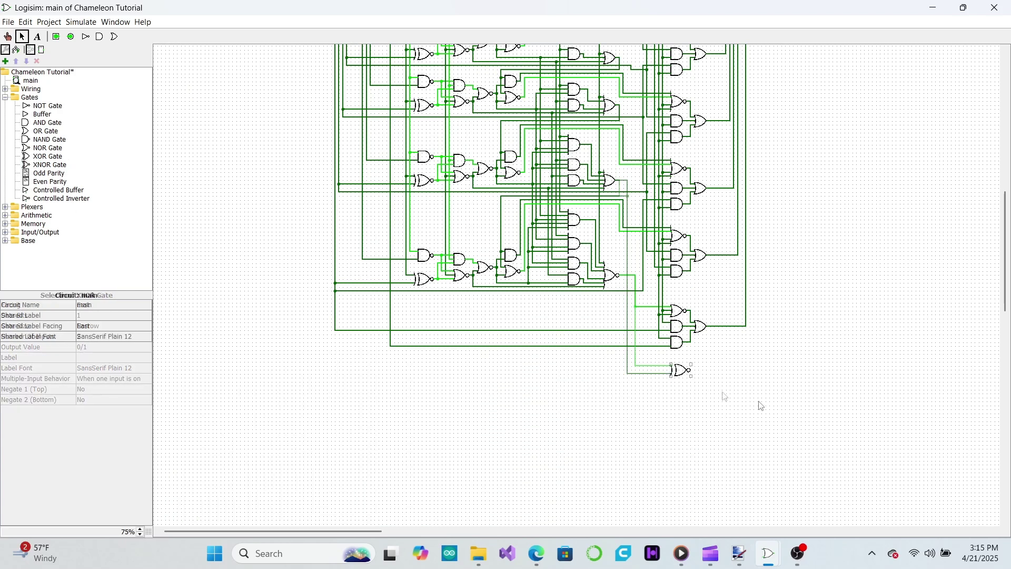
click(761, 406)
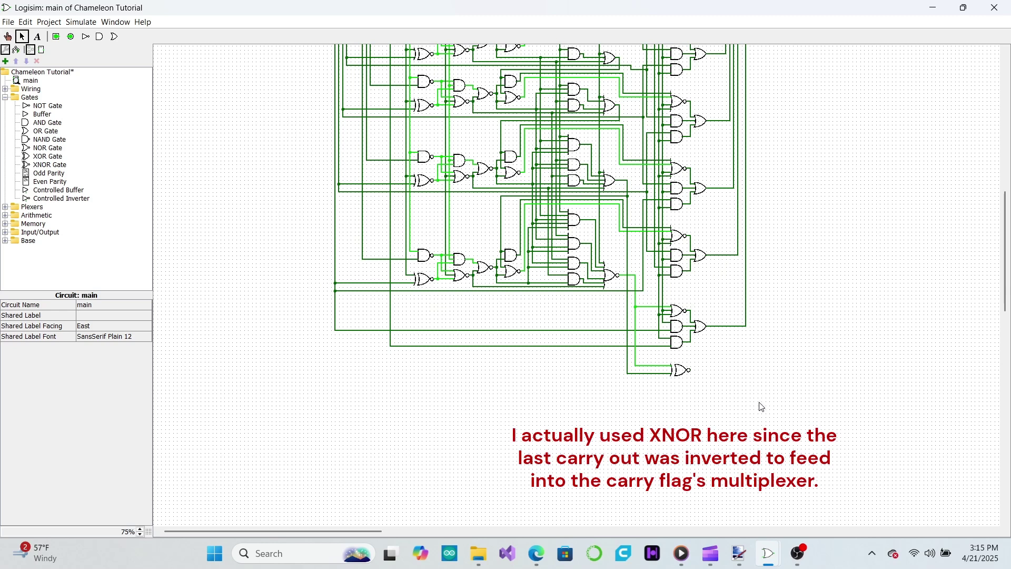
drag(691, 370, 799, 177)
scroll(756, 304, up, 2)
scroll(756, 304, up, 6)
scroll(798, 158, up, 2)
scroll(799, 177, up, 2)
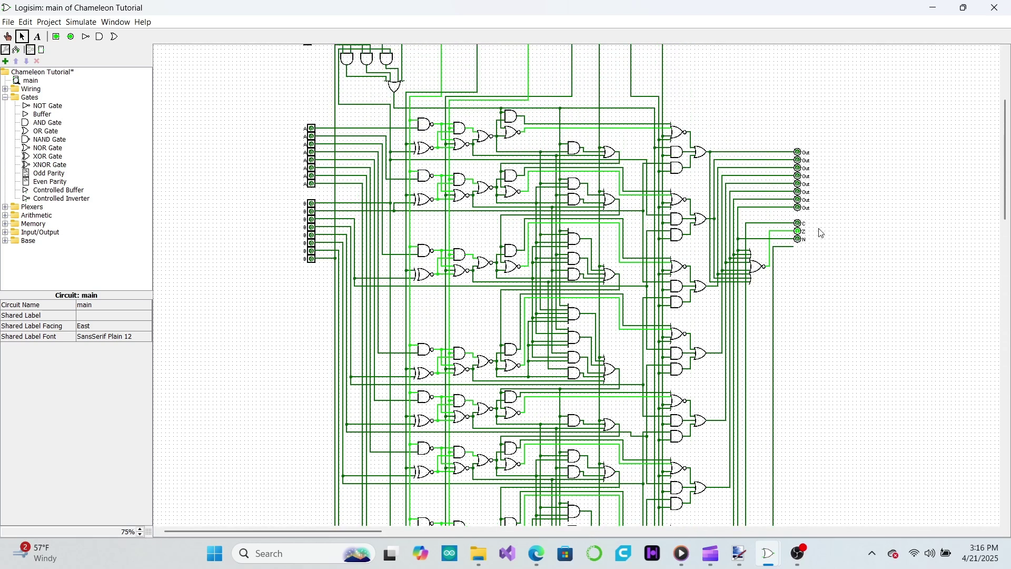
Duplicate the N output pin just below it and label the copy V
click(801, 244)
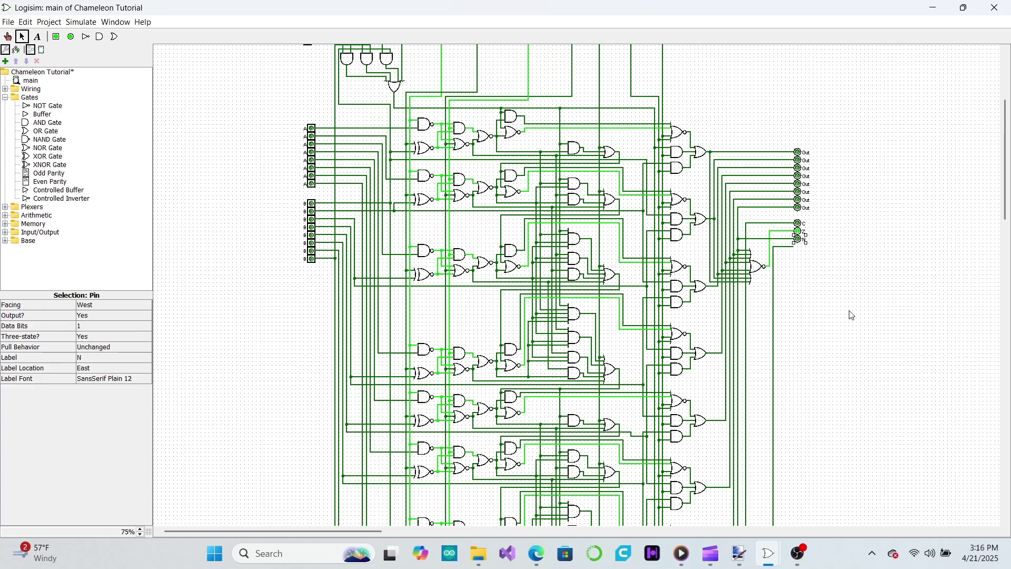
key(ctrl+c)
key(ctrl+v)
drag(797, 239, 797, 248)
click(96, 362)
text(V)
click(869, 321)
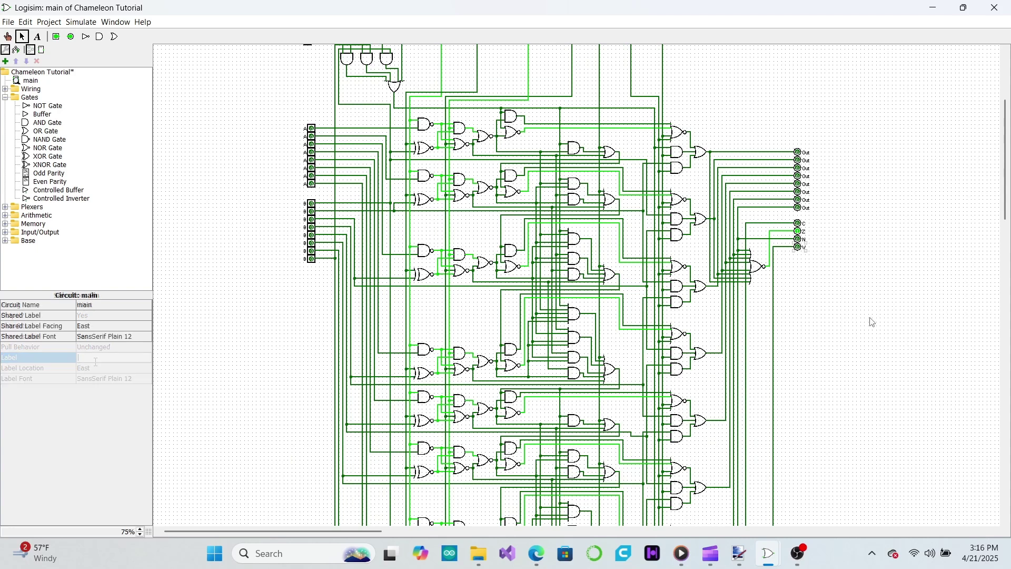
scroll(872, 322, up, 2)
scroll(872, 322, up, 4)
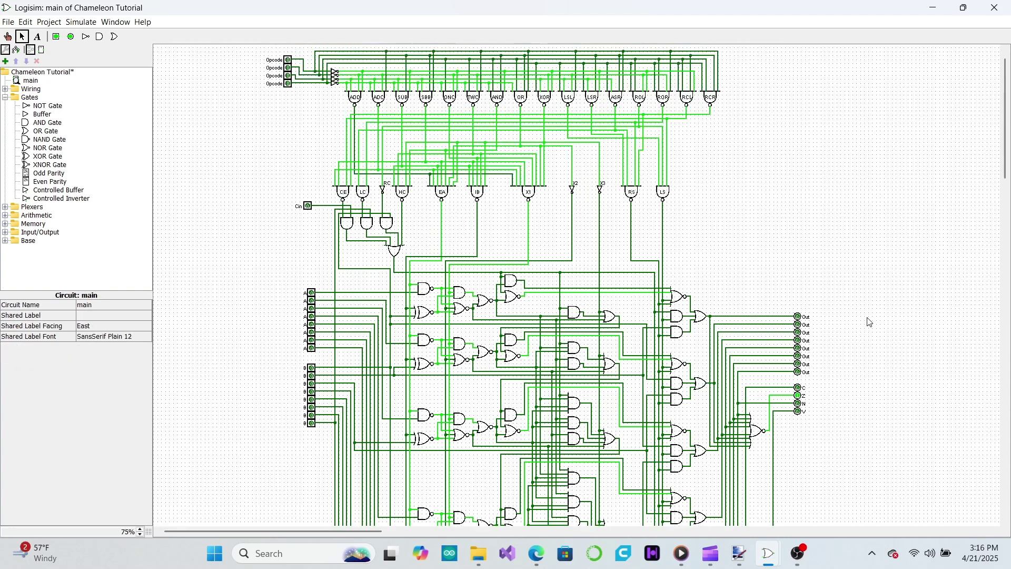
With the Poke tool, set the second and third A input bits and the second B bit to 1
click(8, 36)
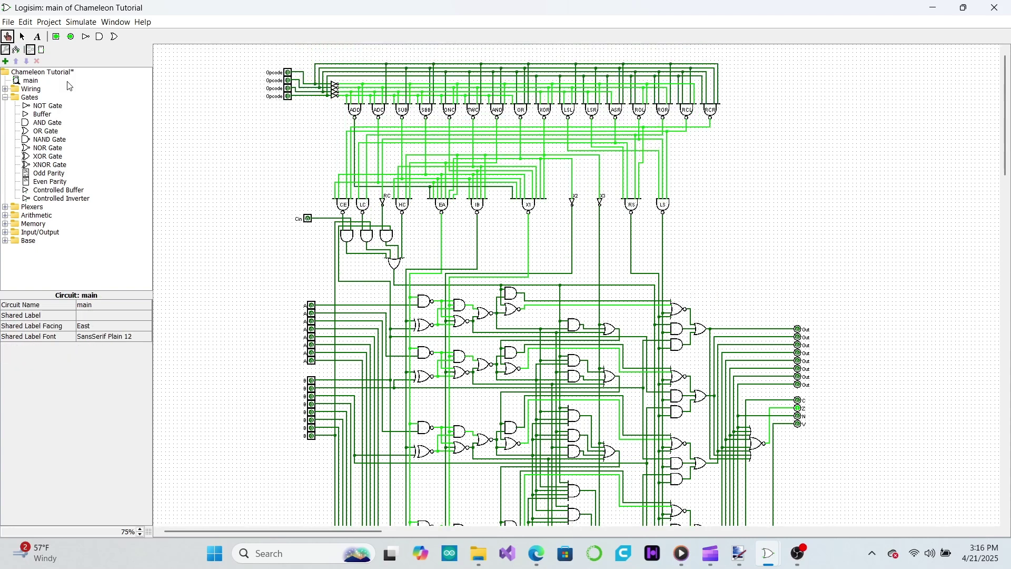
click(312, 307)
click(313, 309)
click(312, 321)
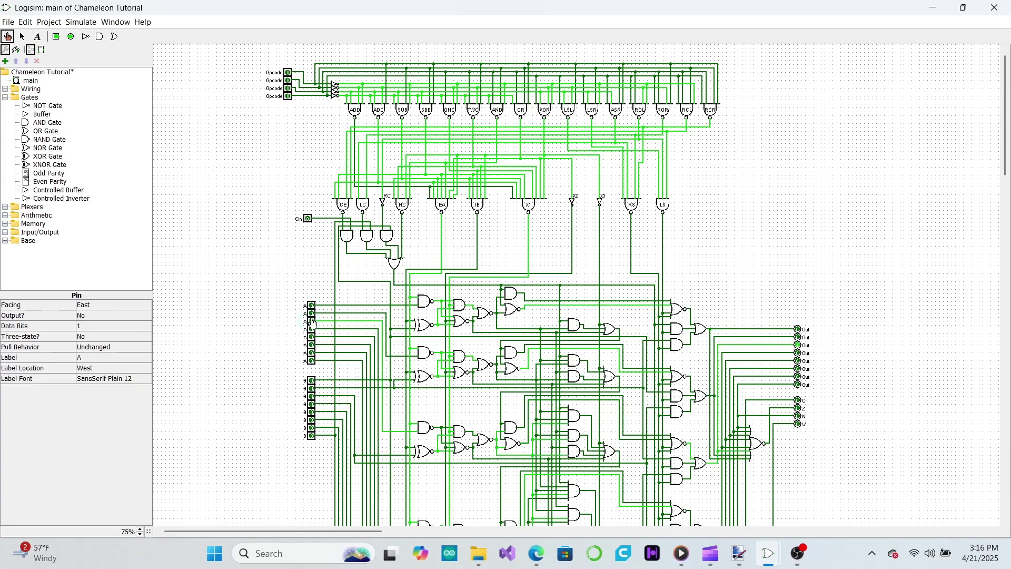
click(311, 314)
click(311, 388)
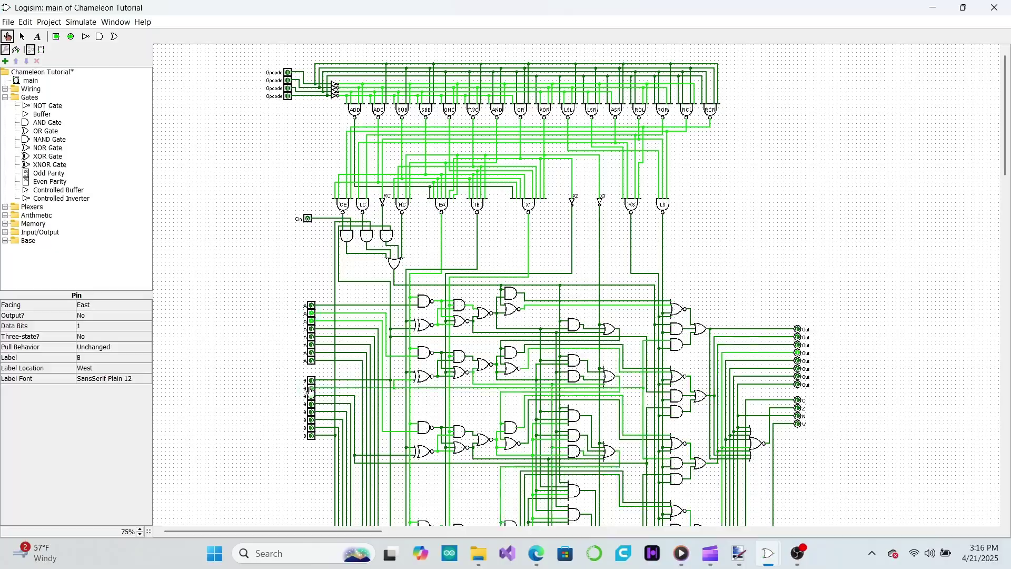